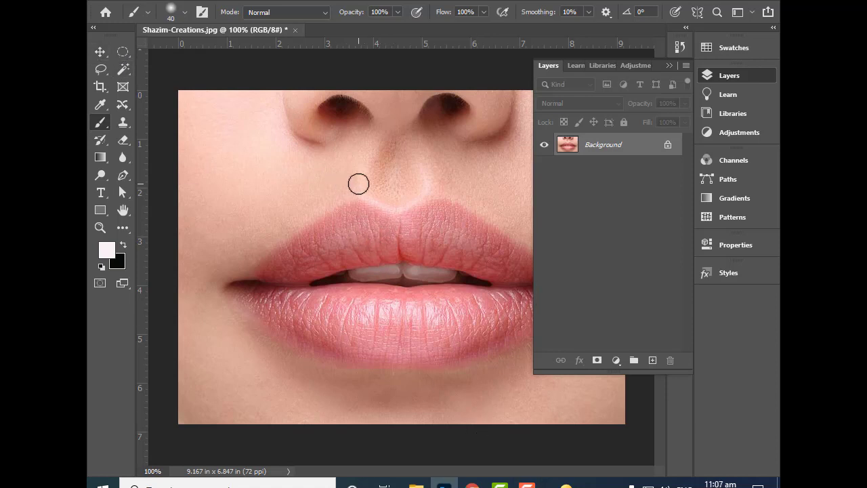
- Paint a Quick Mask over the upper and lower lips with a soft 50 px black brush
{"action": "left_click", "coordinate": [98, 51]}
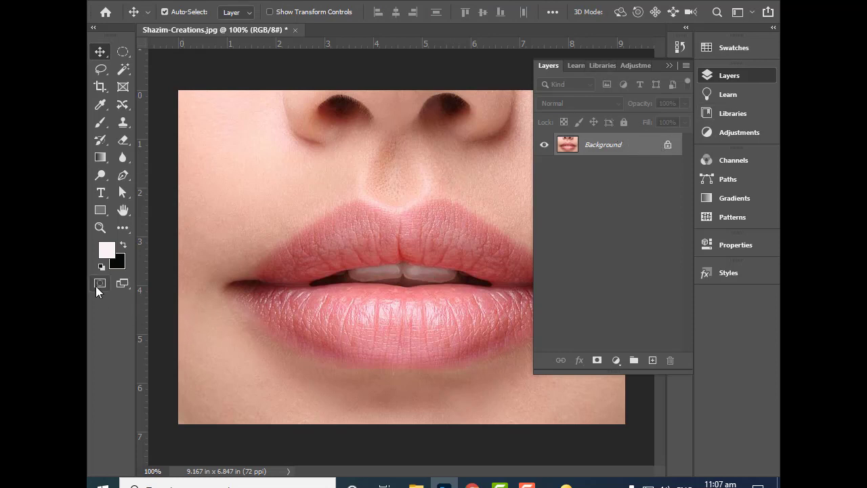
{"action": "left_click", "coordinate": [100, 124]}
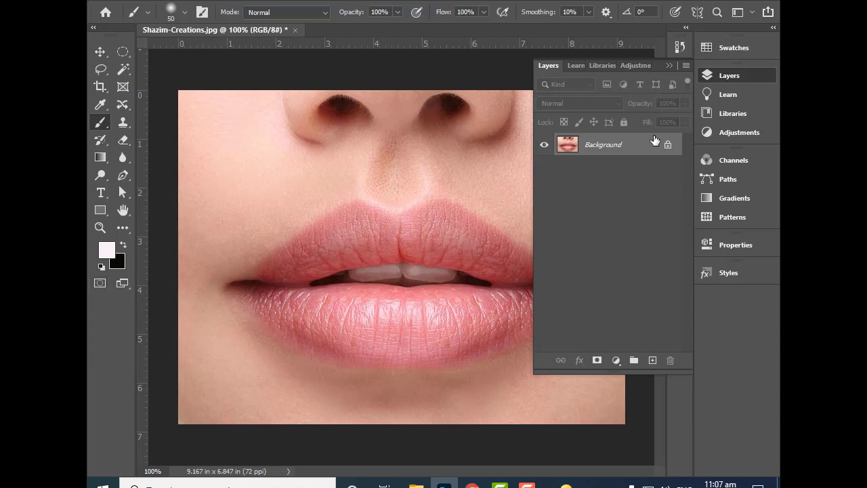
{"action": "left_click", "coordinate": [100, 283]}
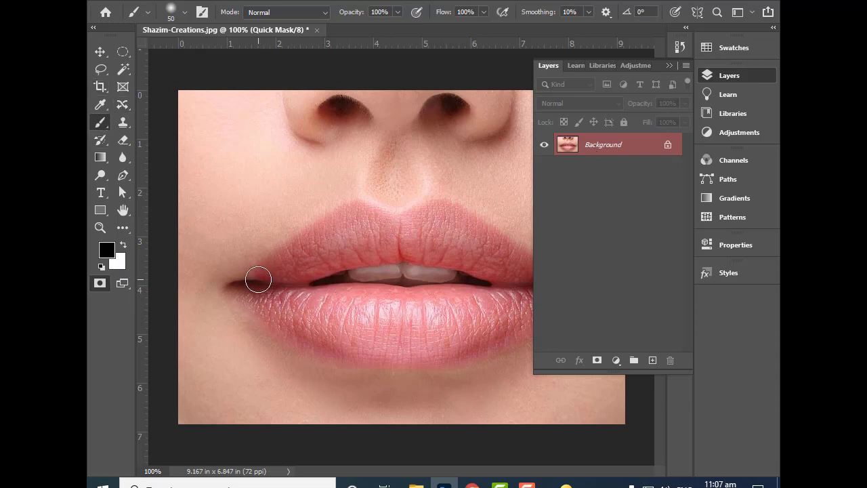
{"action": "left_click", "coordinate": [259, 279]}
{"action": "mouse_move", "coordinate": [258, 279]}
{"action": "left_mouse_down"}
{"action": "mouse_move", "coordinate": [356, 217]}
{"action": "mouse_move", "coordinate": [406, 229]}
{"action": "mouse_move", "coordinate": [444, 207]}
{"action": "mouse_move", "coordinate": [441, 215]}
{"action": "mouse_move", "coordinate": [463, 226]}
{"action": "left_mouse_up"}
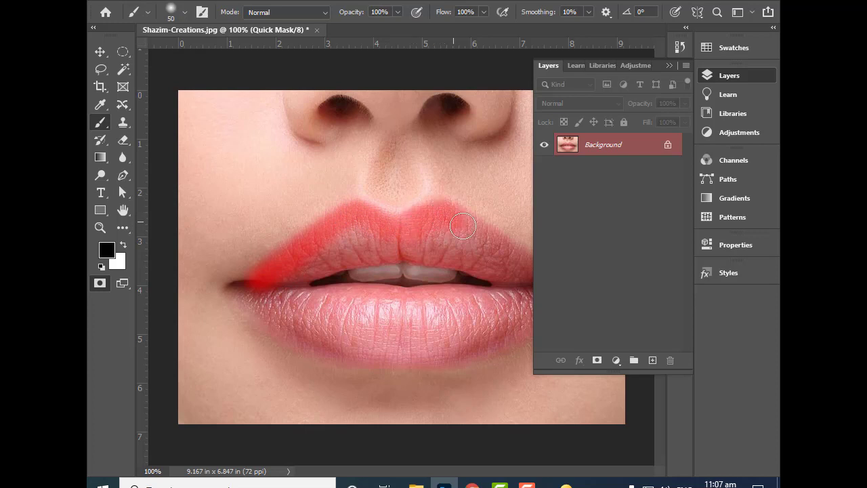
{"action": "left_click", "coordinate": [670, 65]}
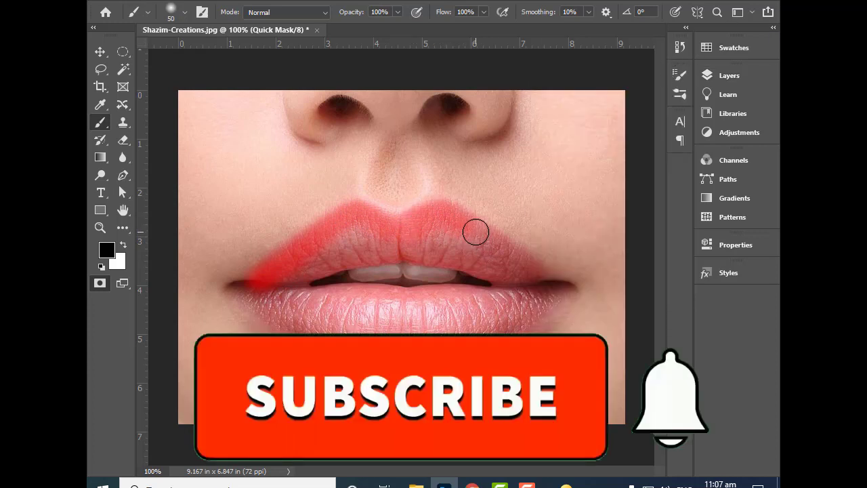
{"action": "mouse_move", "coordinate": [475, 232]}
{"action": "left_mouse_down"}
{"action": "mouse_move", "coordinate": [555, 286]}
{"action": "mouse_move", "coordinate": [528, 301]}
{"action": "mouse_move", "coordinate": [510, 269]}
{"action": "mouse_move", "coordinate": [404, 249]}
{"action": "mouse_move", "coordinate": [336, 260]}
{"action": "mouse_move", "coordinate": [367, 242]}
{"action": "mouse_move", "coordinate": [450, 238]}
{"action": "mouse_move", "coordinate": [350, 234]}
{"action": "mouse_move", "coordinate": [261, 290]}
{"action": "mouse_move", "coordinate": [337, 349]}
{"action": "mouse_move", "coordinate": [413, 354]}
{"action": "mouse_move", "coordinate": [501, 345]}
{"action": "mouse_move", "coordinate": [548, 296]}
{"action": "mouse_move", "coordinate": [502, 325]}
{"action": "mouse_move", "coordinate": [395, 342]}
{"action": "mouse_move", "coordinate": [316, 325]}
{"action": "mouse_move", "coordinate": [291, 300]}
{"action": "mouse_move", "coordinate": [499, 302]}
{"action": "mouse_move", "coordinate": [460, 319]}
{"action": "mouse_move", "coordinate": [496, 306]}
{"action": "mouse_move", "coordinate": [377, 325]}
{"action": "mouse_move", "coordinate": [404, 312]}
{"action": "mouse_move", "coordinate": [527, 307]}
{"action": "left_mouse_up"}
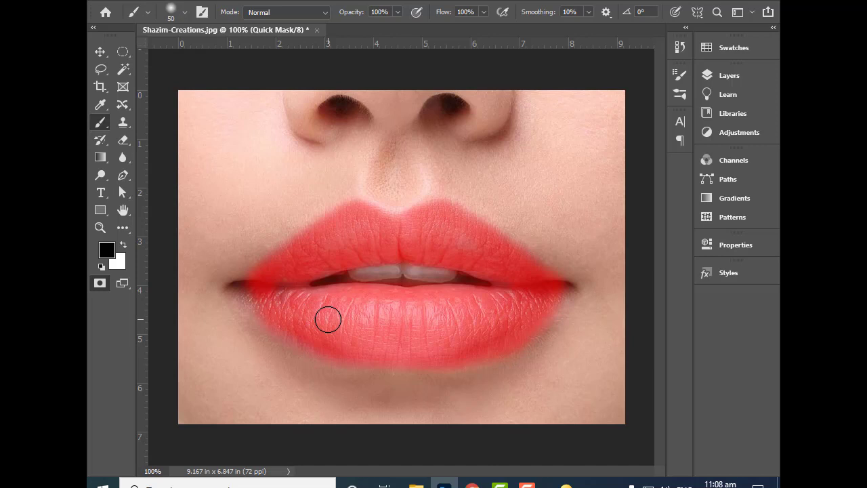
- Reduce the brush to 10 px and paint white to clear the mask from the teeth and mouth opening
{"action": "key", "text": "bracketleft"}
{"action": "key", "text": "bracketleft"}
{"action": "key", "text": "bracketleft"}
{"action": "key", "text": "bracketleft"}
{"action": "key", "text": "bracketleft"}
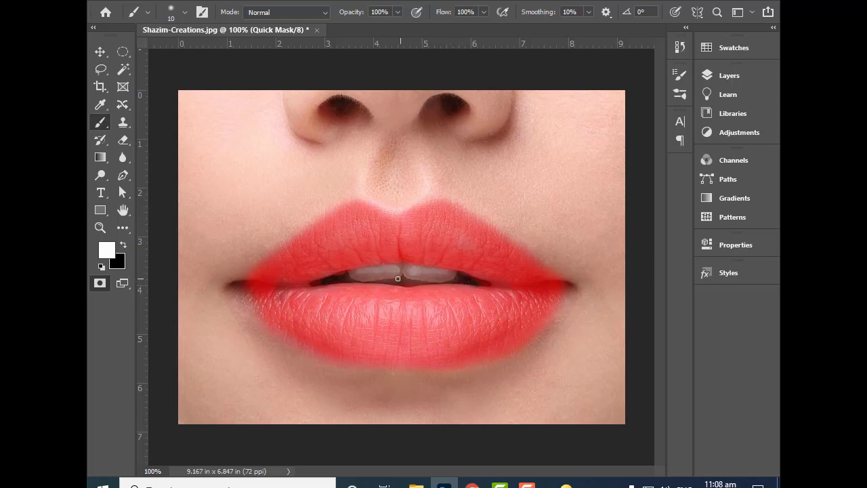
{"action": "left_click", "coordinate": [122, 244]}
- Fill the small gap in the mask near the left corner of the mouth and convert the Quick Mask to a selection
{"action": "left_click", "coordinate": [99, 284]}
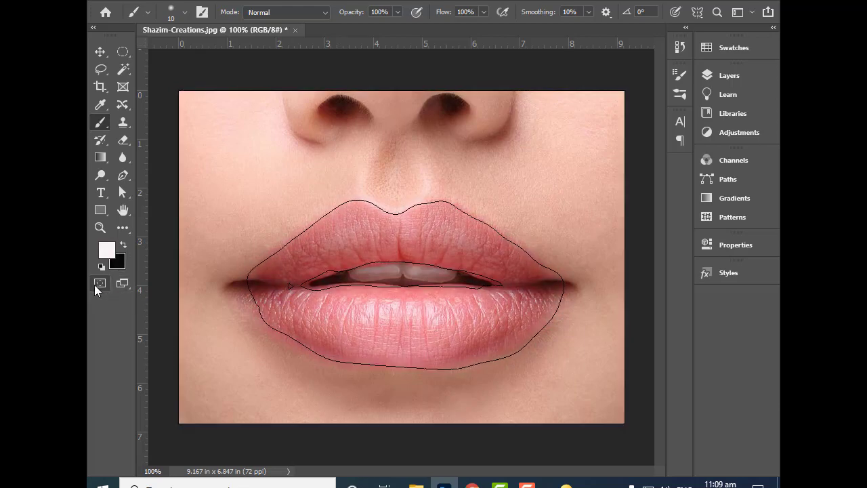
{"action": "left_click", "coordinate": [99, 284]}
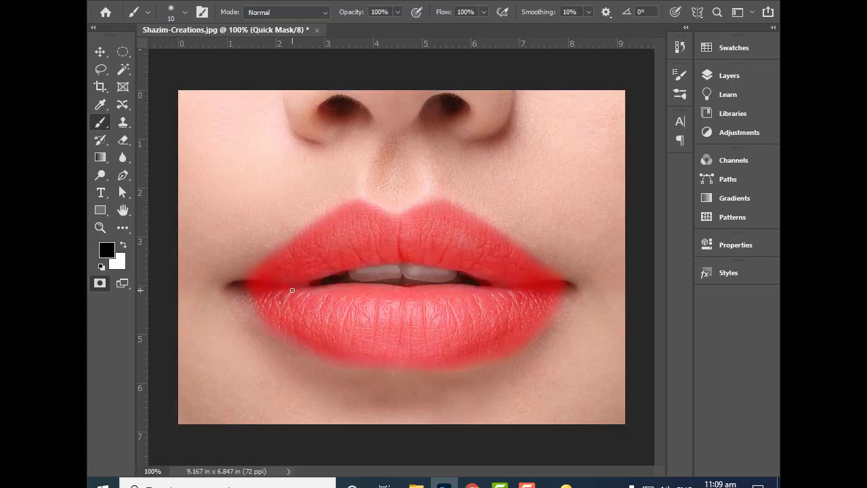
{"action": "left_click", "coordinate": [101, 284]}
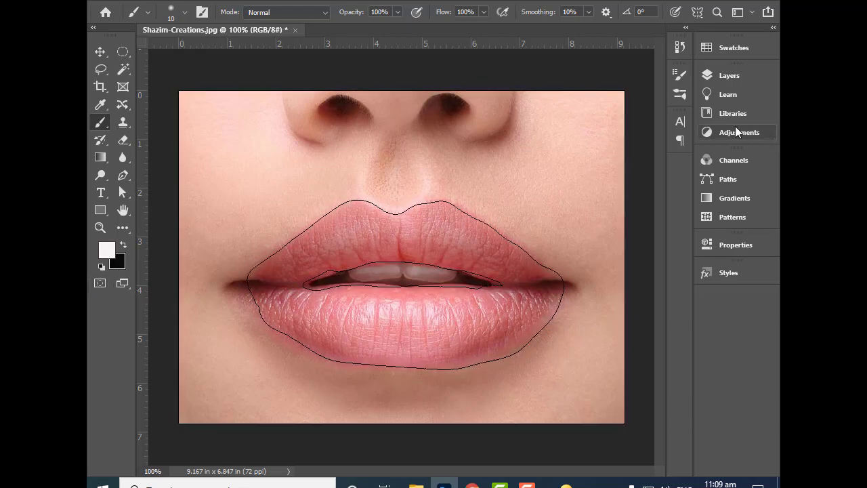
- Invert the selection so that only the lips are selected
{"action": "key", "text": "ctrl+shift+i"}
{"action": "left_click", "coordinate": [727, 76]}
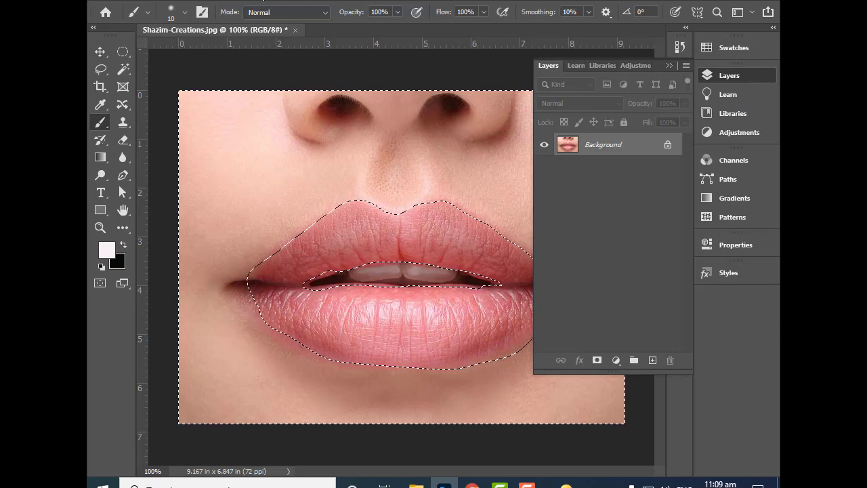
{"action": "left_click", "coordinate": [252, 1]}
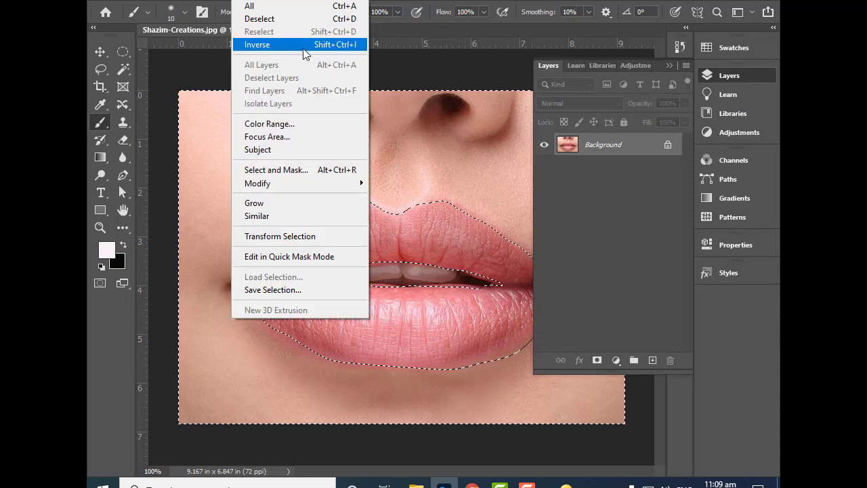
{"action": "left_click", "coordinate": [325, 46]}
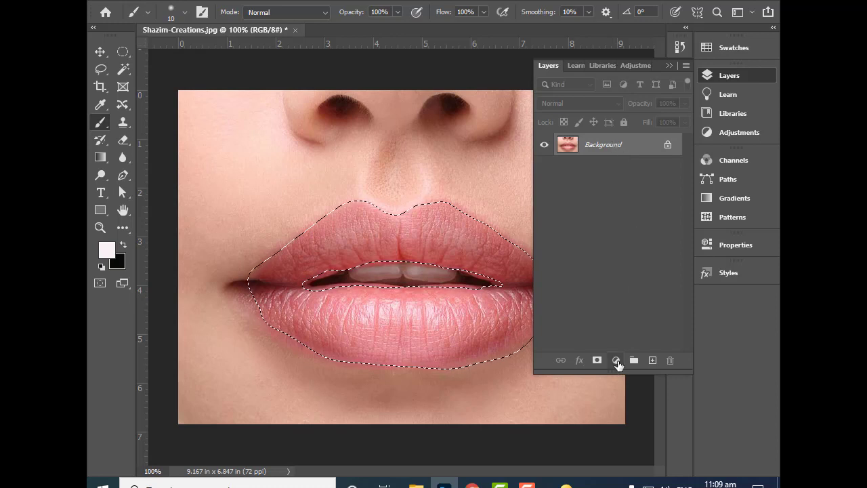
- Add a Solid Color fill layer over the selected lips in red ec1f38
{"action": "left_click", "coordinate": [616, 360]}
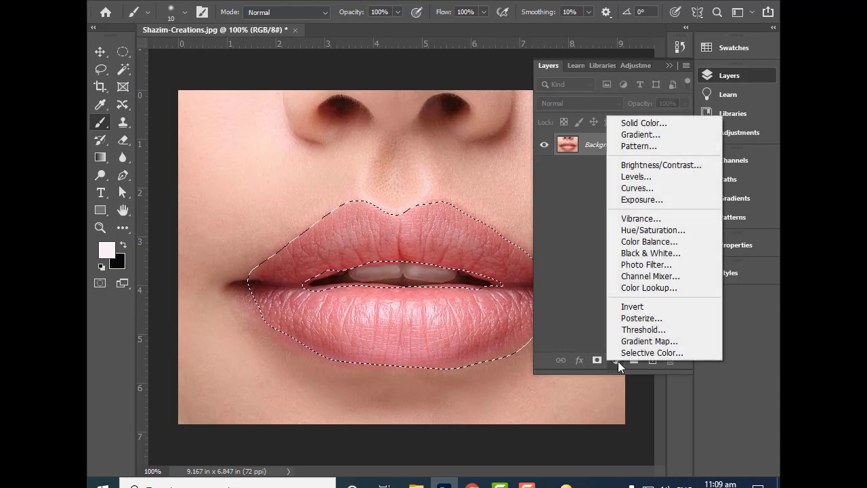
{"action": "left_click", "coordinate": [636, 122]}
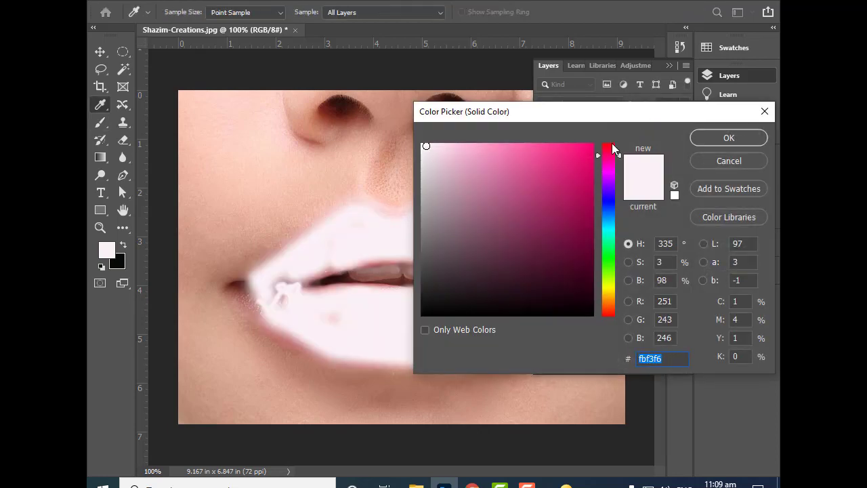
{"action": "left_click", "coordinate": [611, 146]}
{"action": "left_click", "coordinate": [570, 157]}
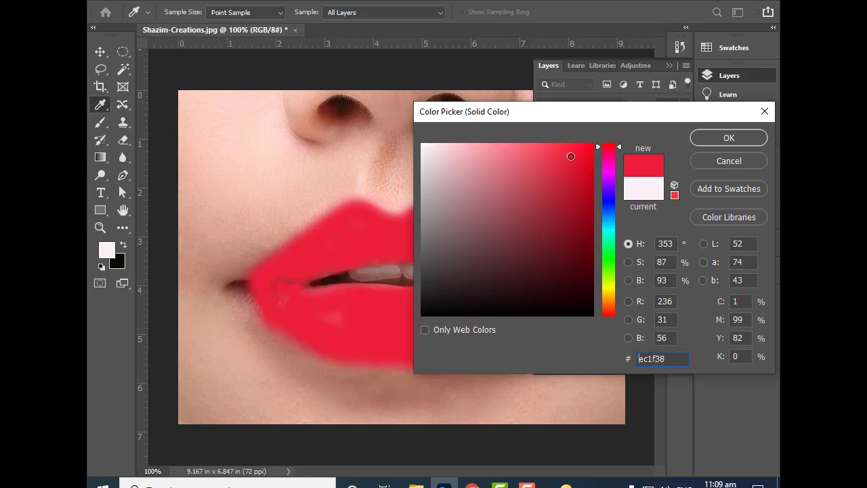
{"action": "left_click", "coordinate": [718, 137]}
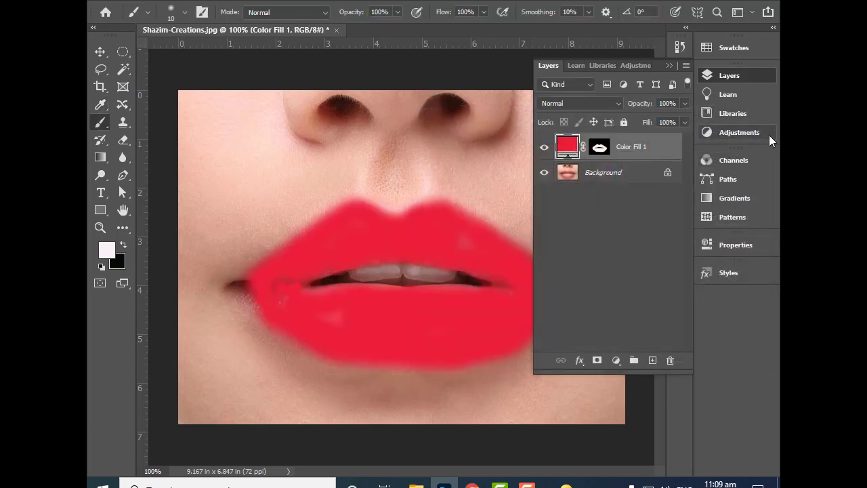
- Set the lip color fill layer's blend mode to Soft Light and its opacity to 78%
{"action": "left_click", "coordinate": [617, 104]}
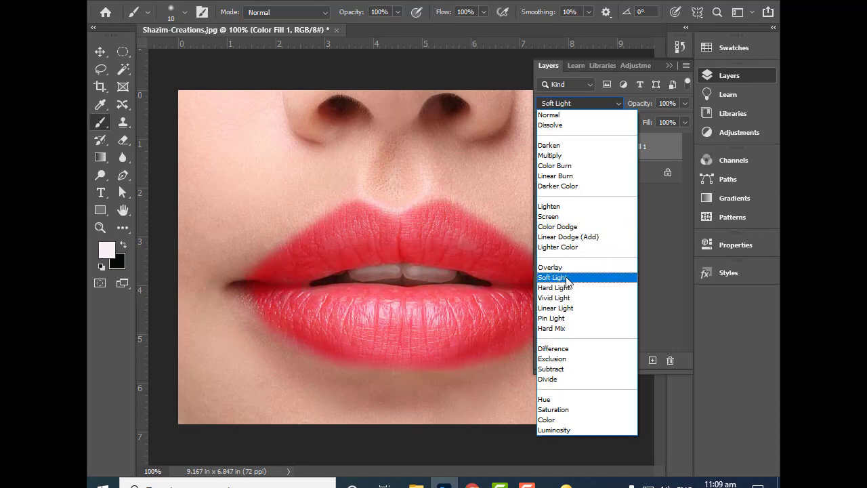
{"action": "left_click", "coordinate": [568, 278]}
{"action": "left_click", "coordinate": [685, 103]}
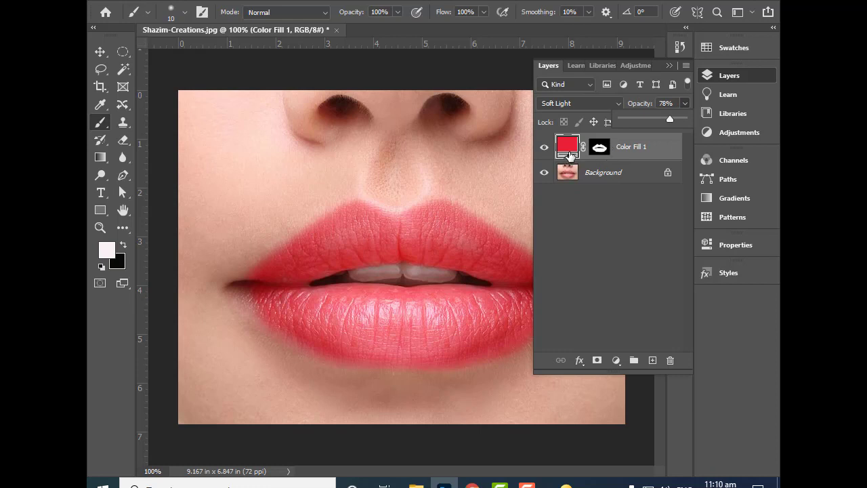
- Try blue and green hues for the lip color fill and set its color to orange-red ec461f
{"action": "left_click", "coordinate": [568, 149]}
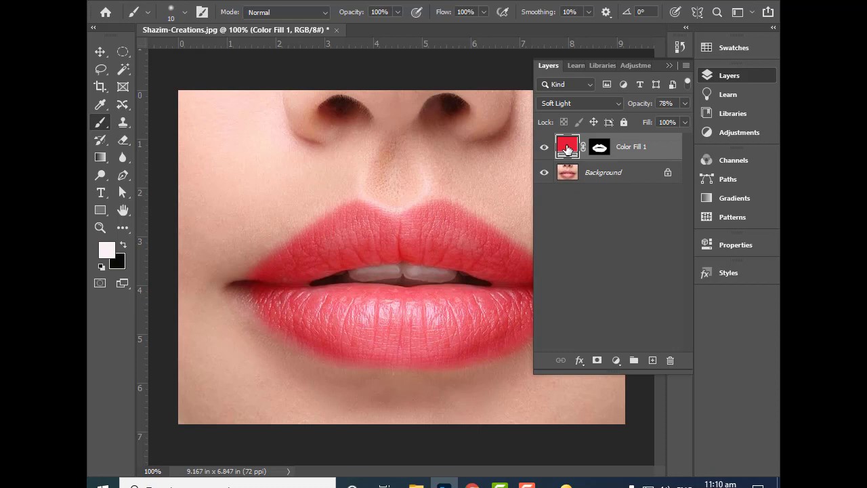
{"action": "double_click", "coordinate": [567, 149]}
{"action": "left_click_drag", "start_coordinate": [531, 114], "coordinate": [625, 120]}
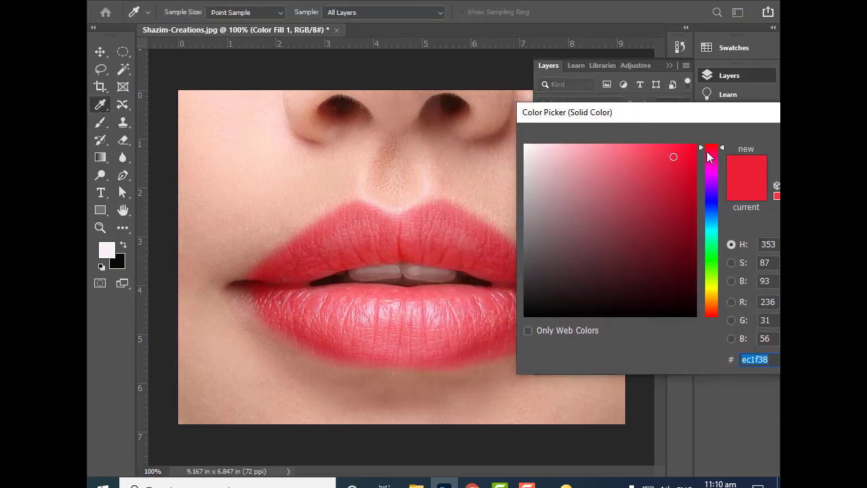
{"action": "left_click_drag", "start_coordinate": [711, 149], "coordinate": [712, 210]}
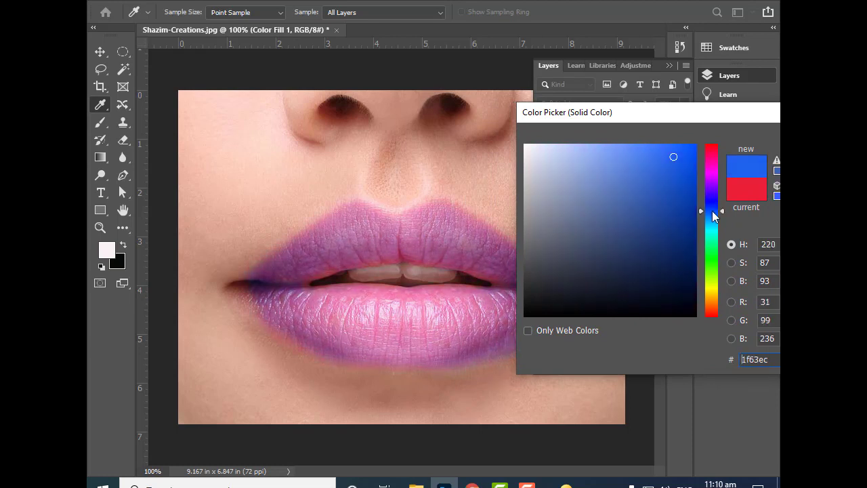
{"action": "left_click_drag", "start_coordinate": [712, 211], "coordinate": [715, 267]}
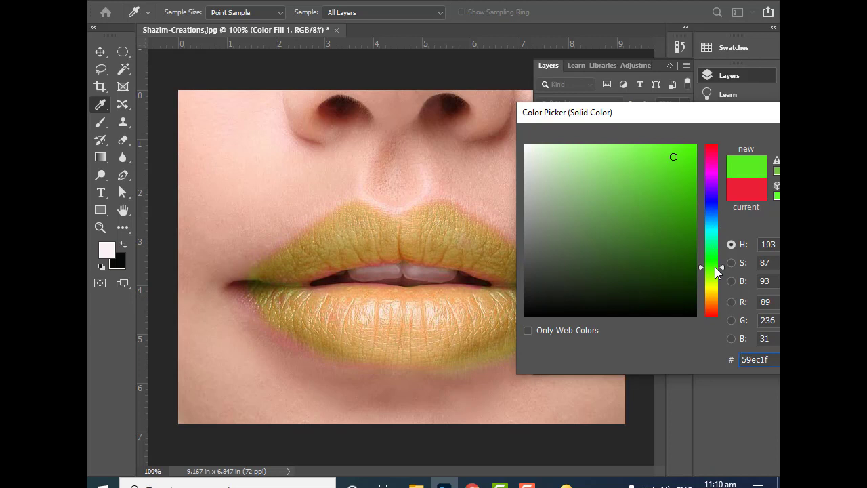
{"action": "left_click_drag", "start_coordinate": [714, 267], "coordinate": [711, 315]}
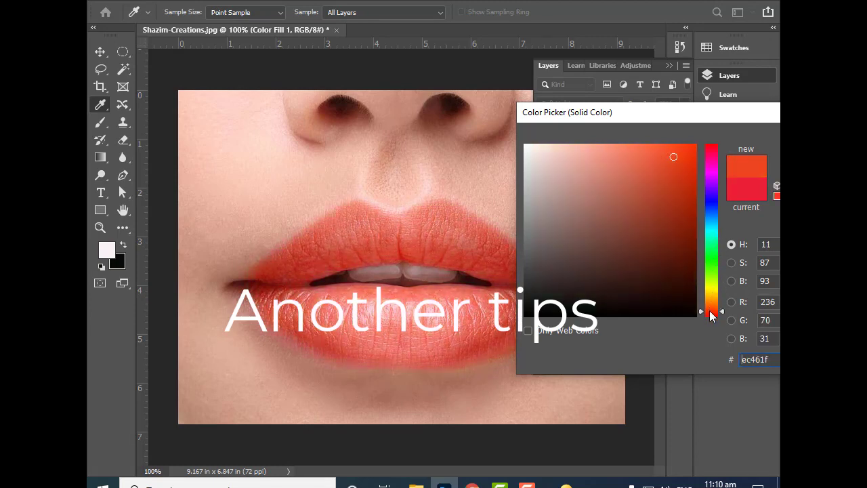
{"action": "left_click_drag", "start_coordinate": [693, 108], "coordinate": [552, 133]}
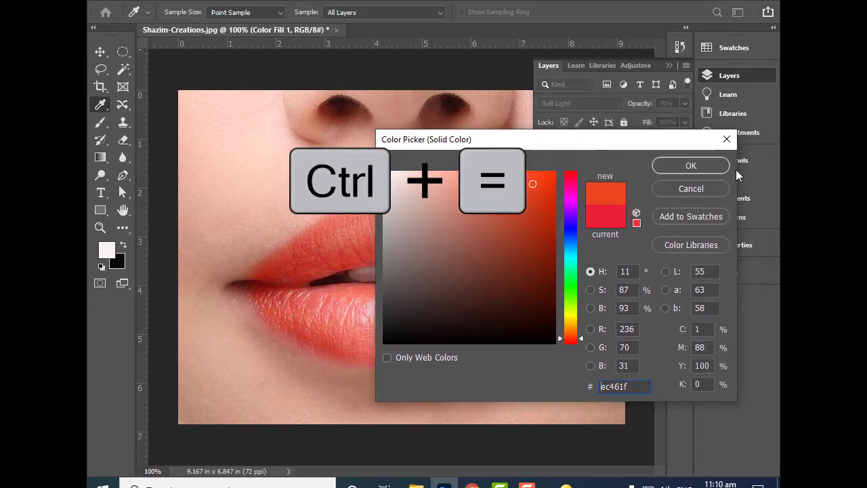
{"action": "left_click", "coordinate": [691, 165]}
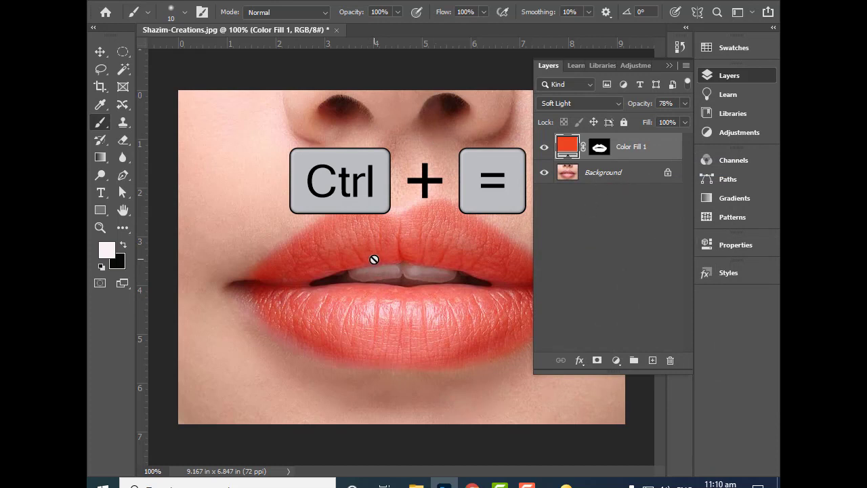
- Load the lip mask as a selection and add a Hue/Saturation adjustment layer with the hue at -39
{"action": "left_click", "coordinate": [601, 149], "text": "ctrl"}
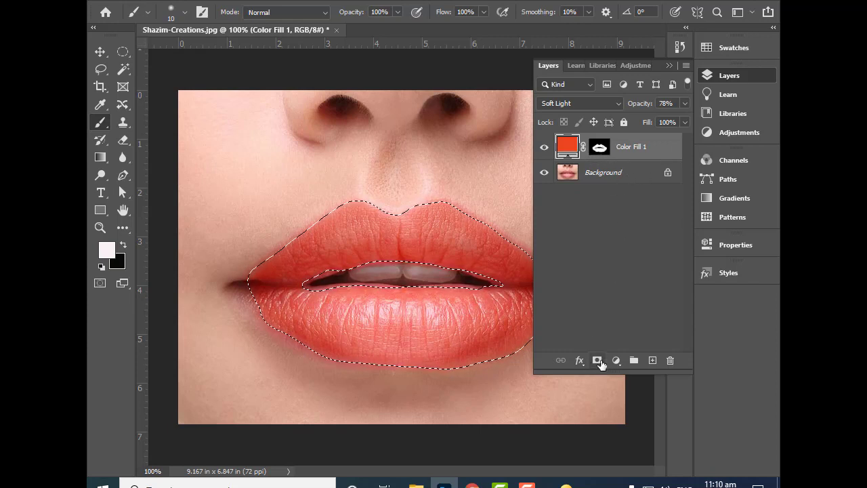
{"action": "left_click", "coordinate": [616, 360]}
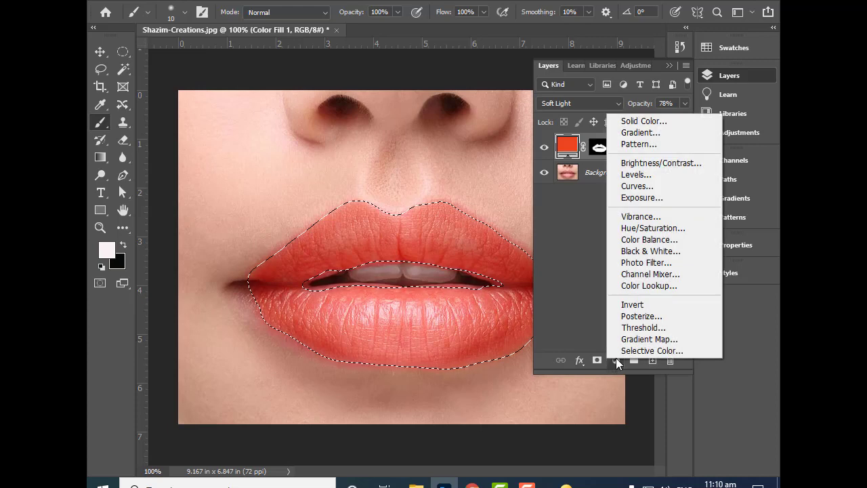
{"action": "left_click", "coordinate": [649, 229]}
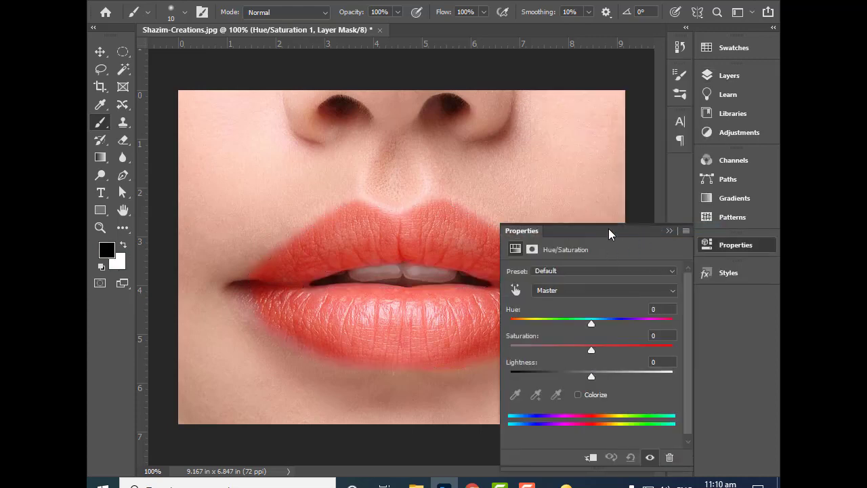
{"action": "left_click_drag", "start_coordinate": [608, 229], "coordinate": [631, 83]}
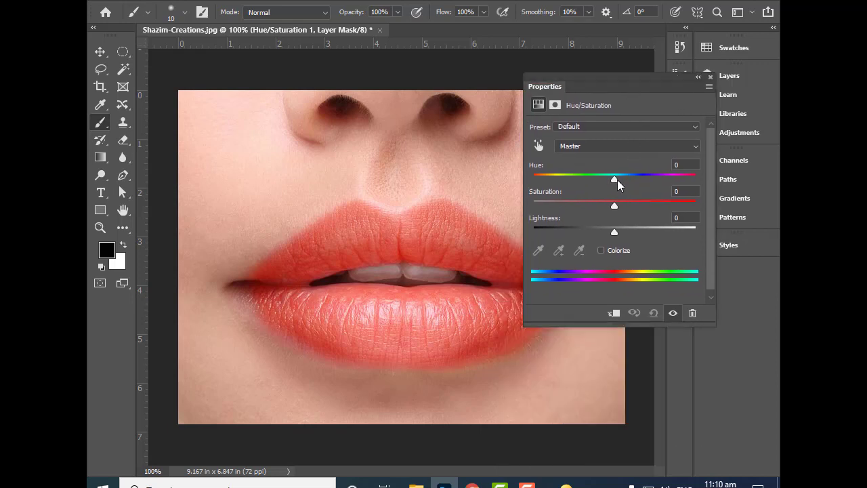
{"action": "left_click_drag", "start_coordinate": [617, 179], "coordinate": [582, 186]}
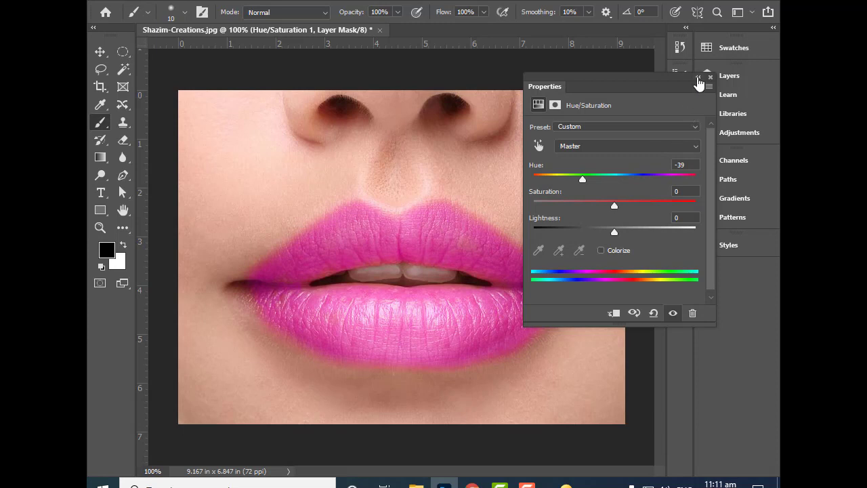
{"action": "left_click", "coordinate": [698, 78]}
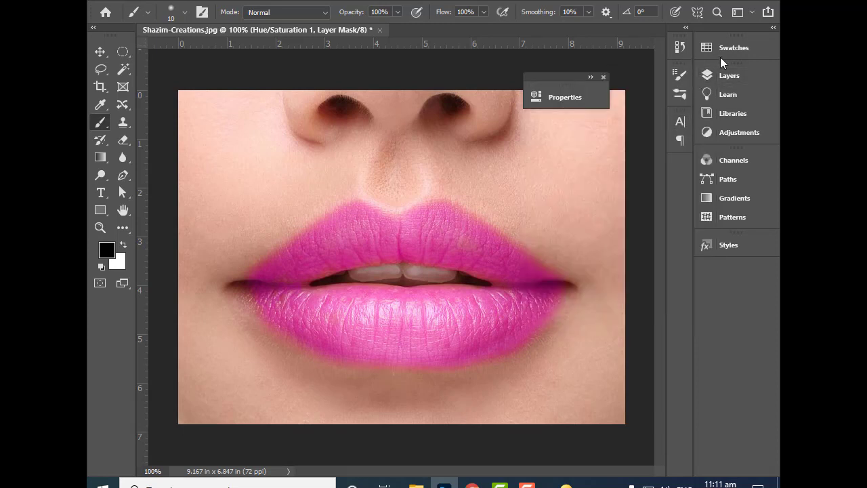
- Lower the opacity of the Hue/Saturation layer to soften the pink lip color
{"action": "left_click", "coordinate": [730, 75]}
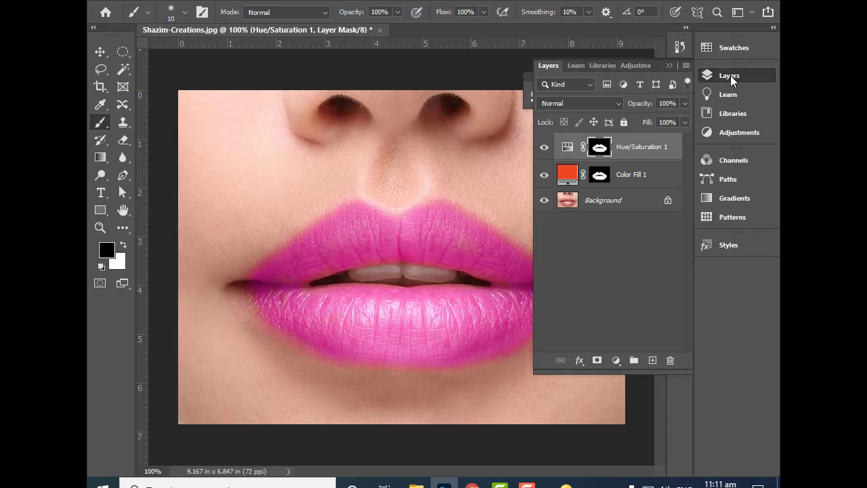
{"action": "left_click", "coordinate": [684, 104]}
{"action": "left_click", "coordinate": [670, 63]}
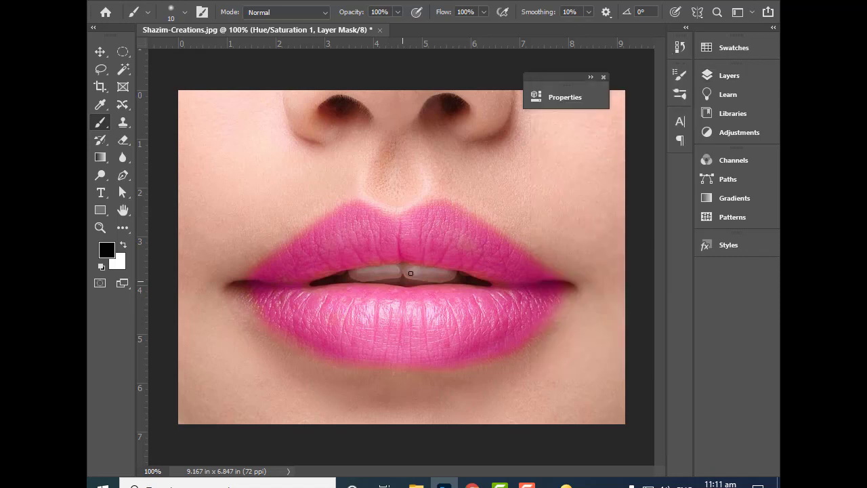